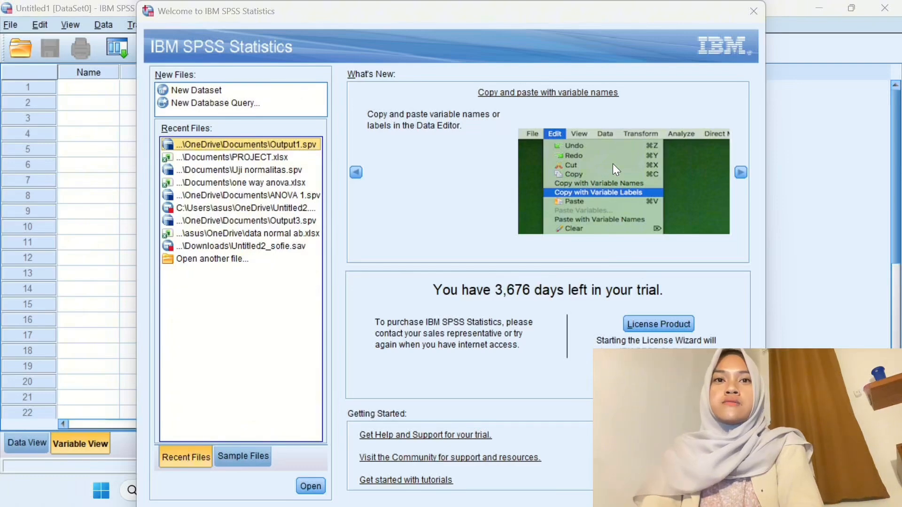
Step: Import the Excel workbook PROJECT.xlsx from Documents, reading Sheet1 with variable names taken from the first row
{"action": "left_click", "coordinate": [753, 11]}
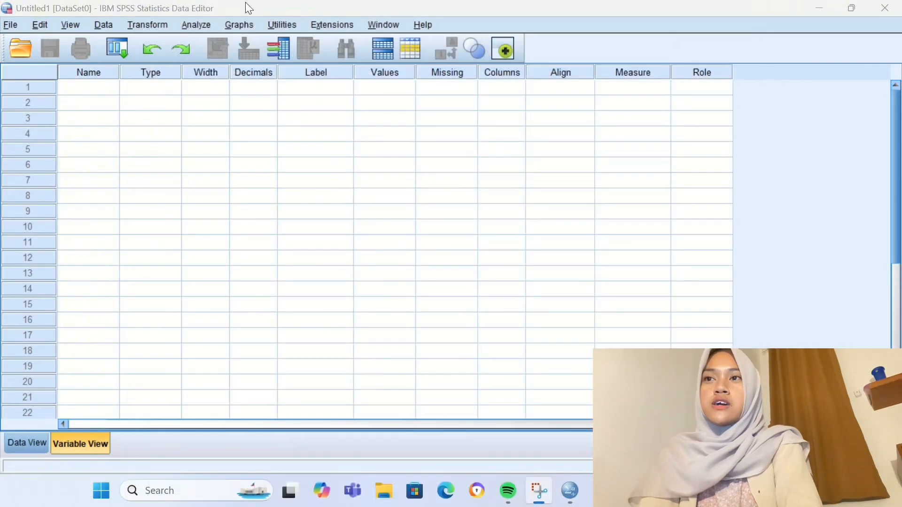
{"action": "left_click", "coordinate": [11, 25]}
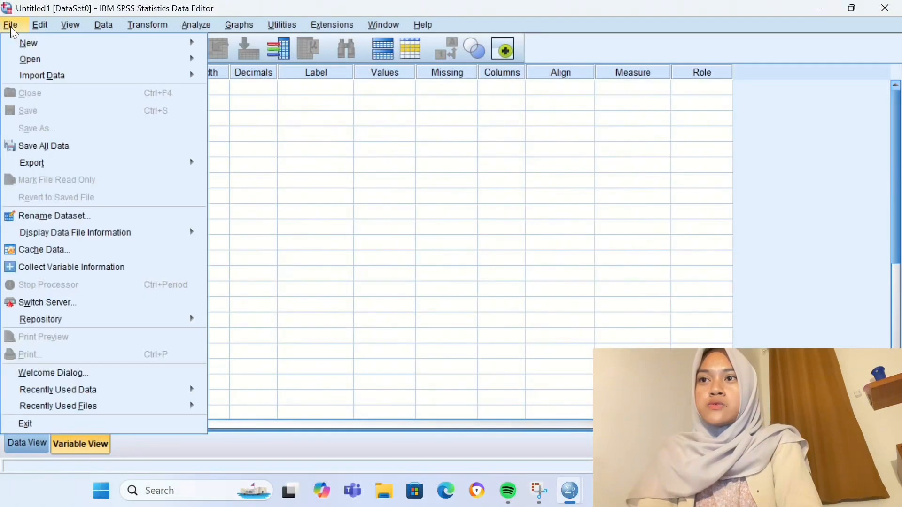
{"action": "mouse_move", "coordinate": [190, 78]}
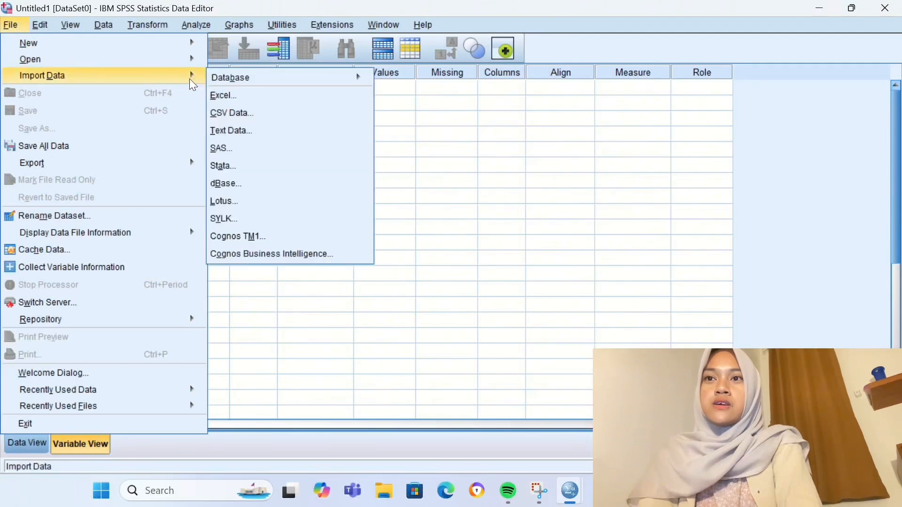
{"action": "left_click", "coordinate": [237, 97]}
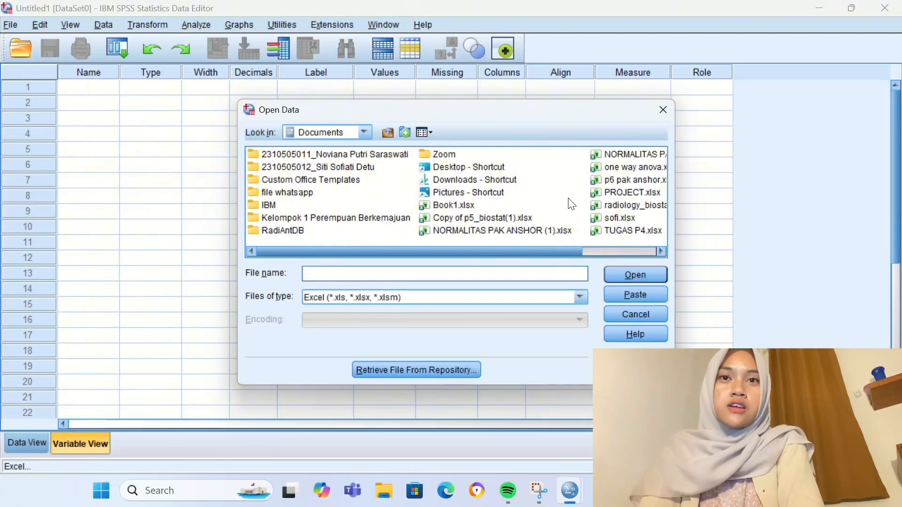
{"action": "left_click", "coordinate": [604, 194]}
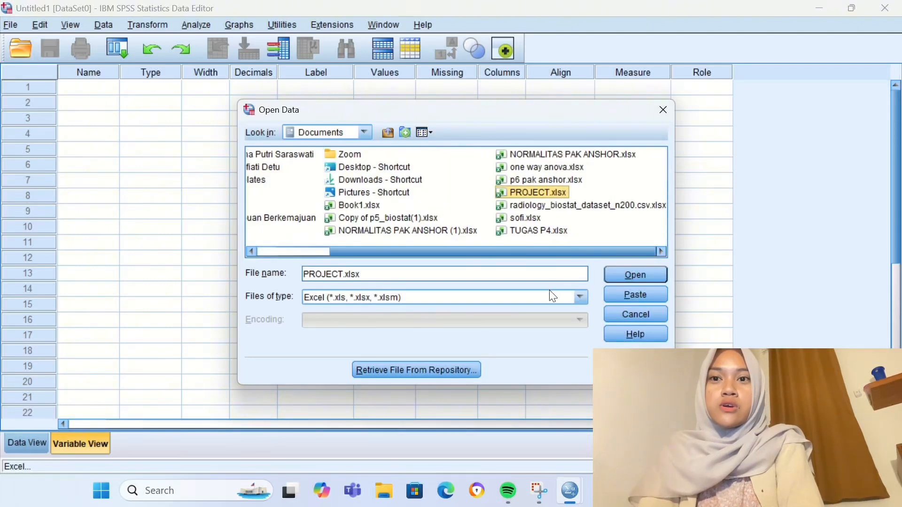
{"action": "left_click", "coordinate": [637, 274]}
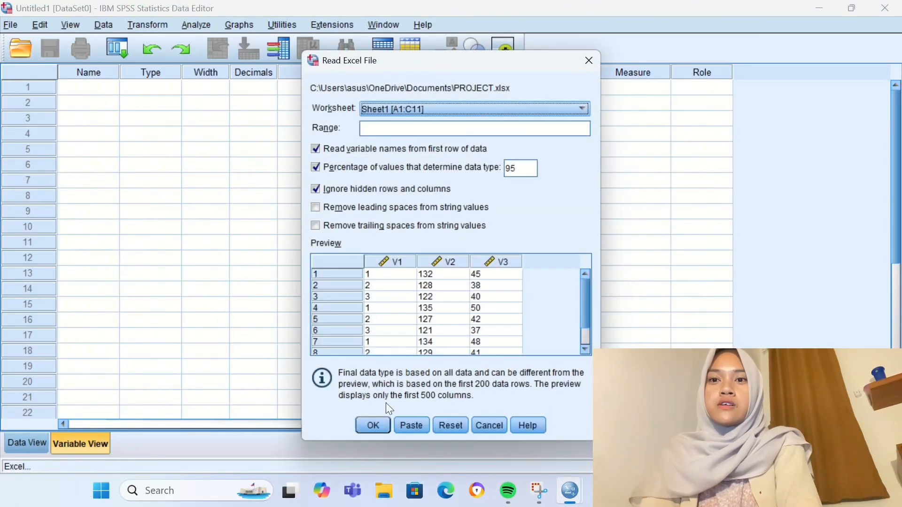
{"action": "left_click", "coordinate": [373, 428]}
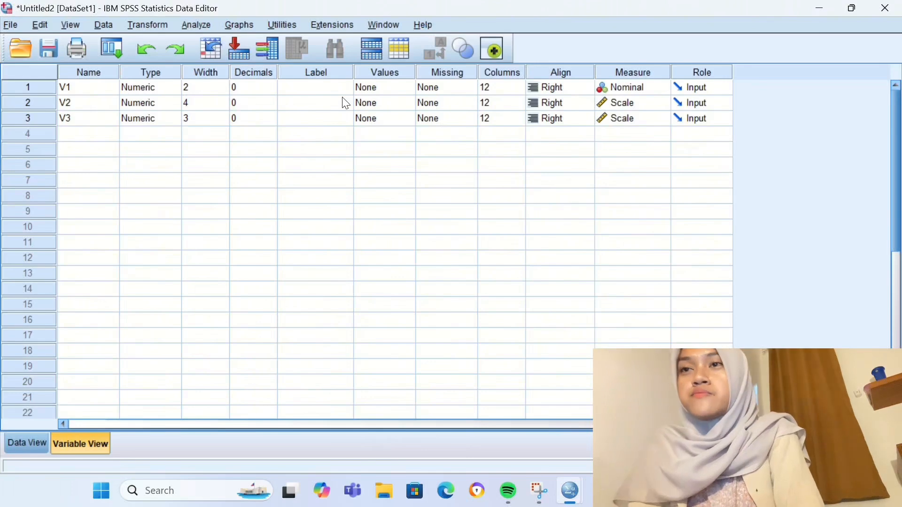
Step: Rename the first variable, V1, as Aktivitas
{"action": "left_click", "coordinate": [104, 89]}
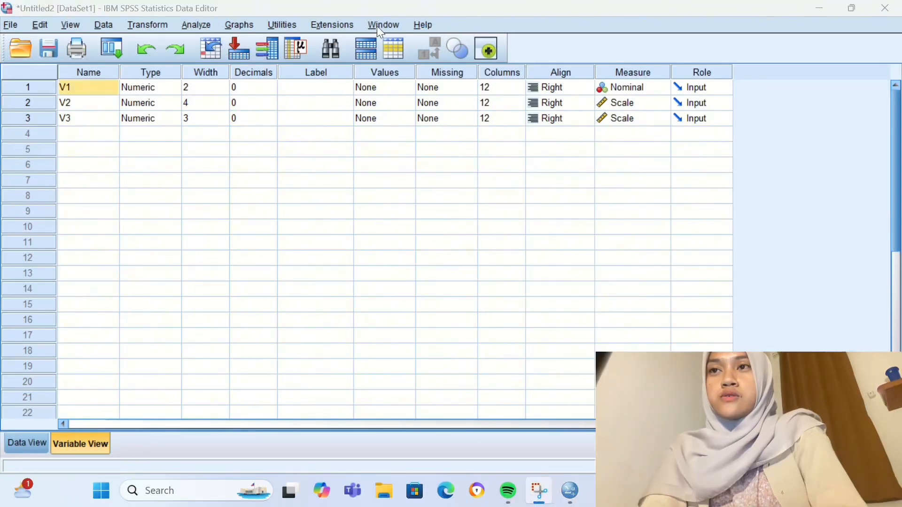
{"action": "left_click", "coordinate": [85, 89]}
{"action": "double_click", "coordinate": [87, 89]}
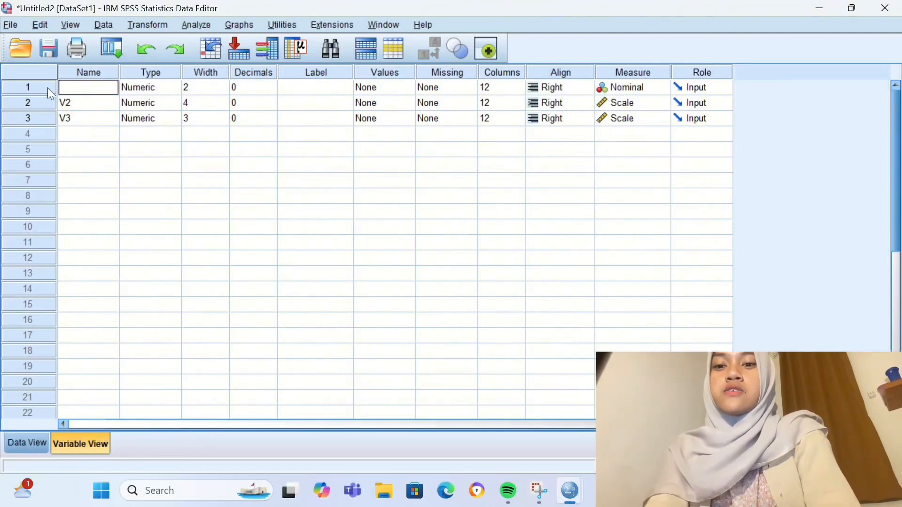
{"action": "type", "text": "Aktivitas"}
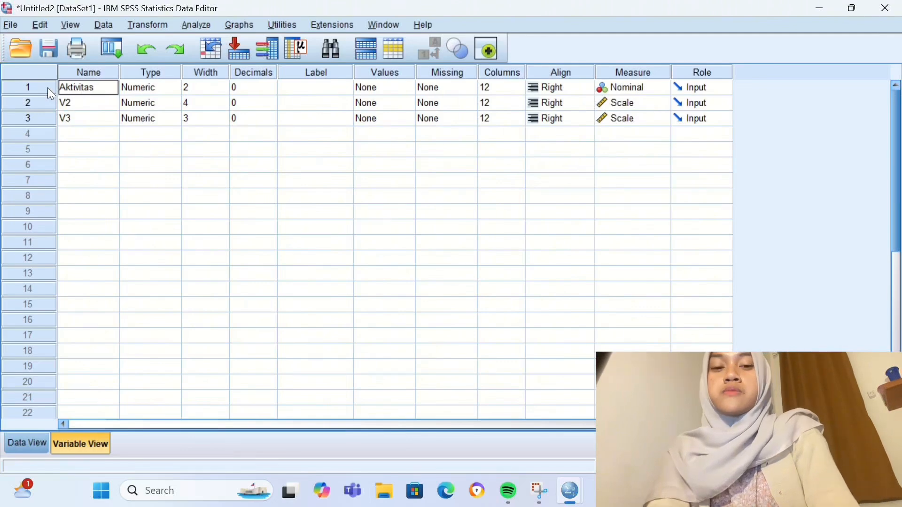
Step: Rename the second variable, V2, as Tek_Darah
{"action": "left_click", "coordinate": [89, 101]}
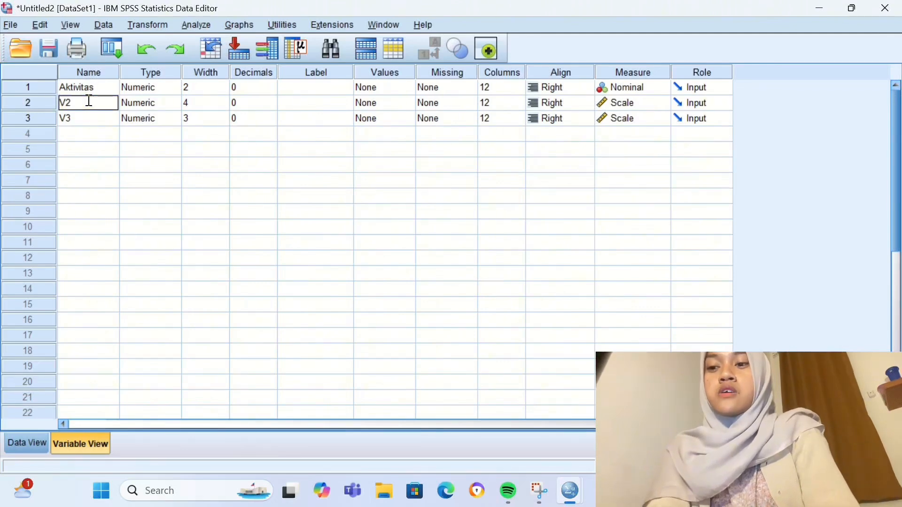
{"action": "key", "text": "BackSpace"}
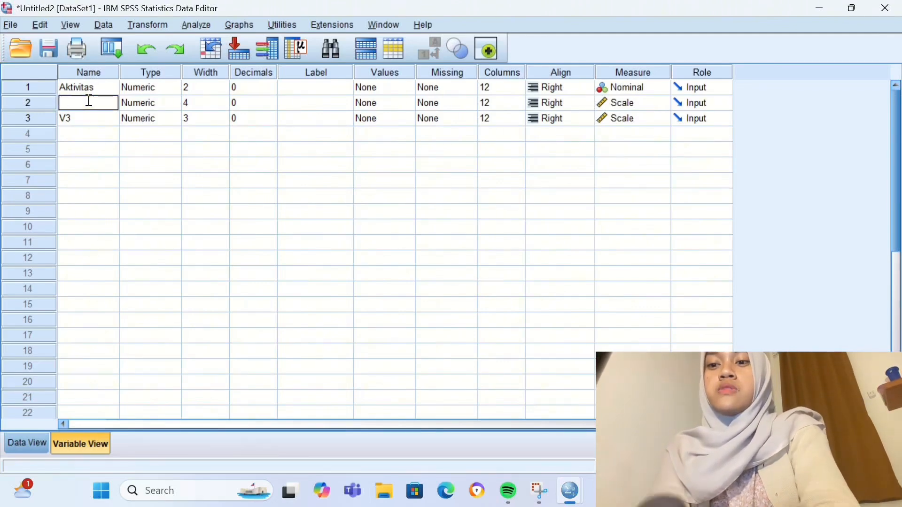
{"action": "type", "text": "Tekanan"}
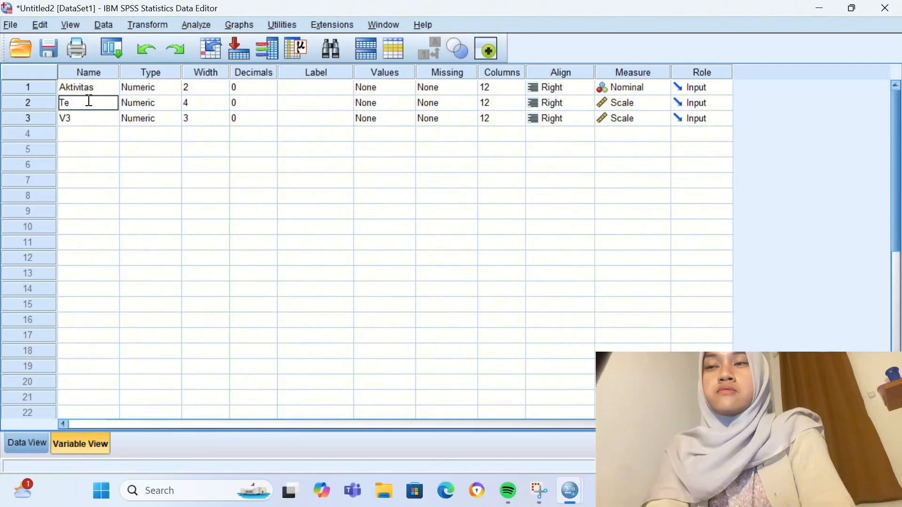
{"action": "key", "text": "BackSpace"}
{"action": "key", "text": "BackSpace"}
{"action": "key", "text": "BackSpace"}
{"action": "key", "text": "BackSpace"}
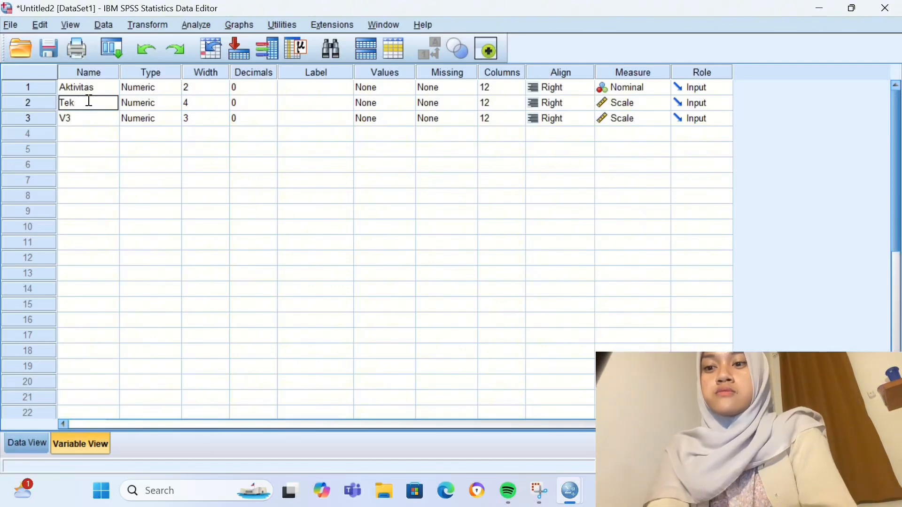
{"action": "type", "text": "_Darah"}
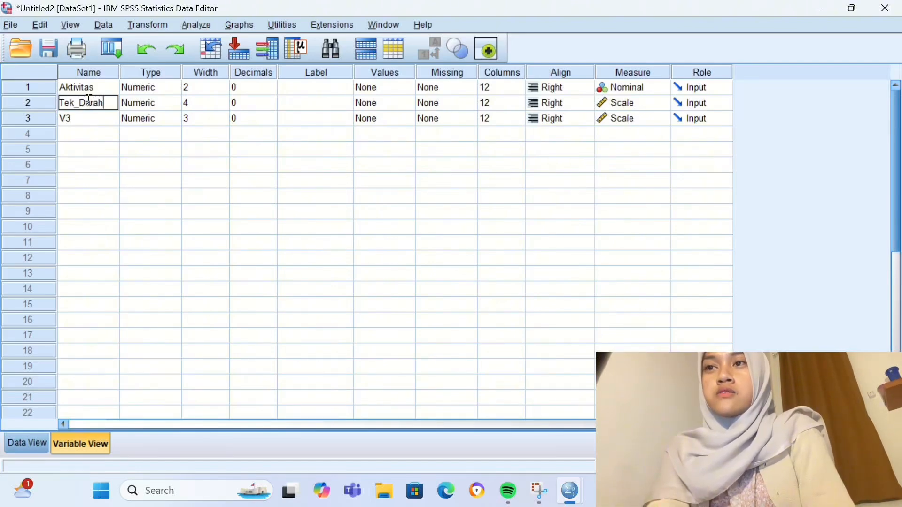
Step: Rename the third variable, V3, as Usia
{"action": "left_click", "coordinate": [94, 118]}
{"action": "key", "text": "BackSpace"}
{"action": "key", "text": "BackSpace"}
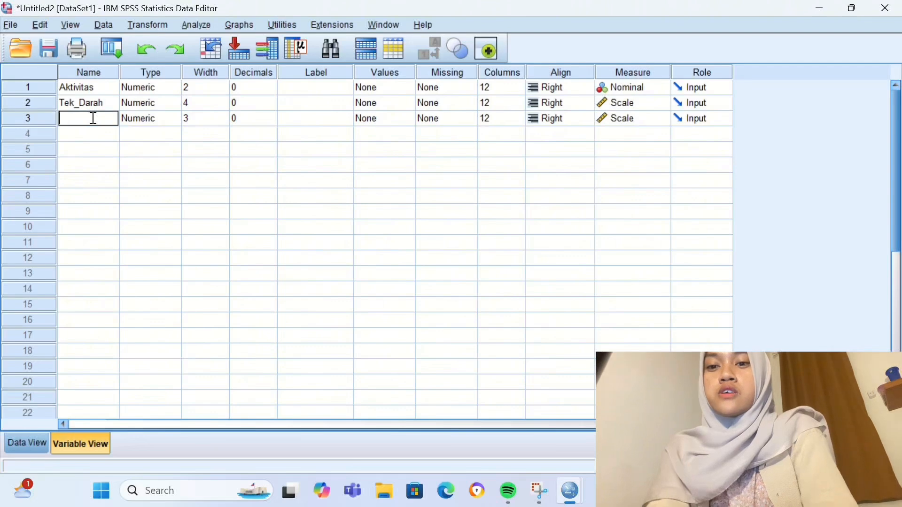
{"action": "type", "text": "Usia"}
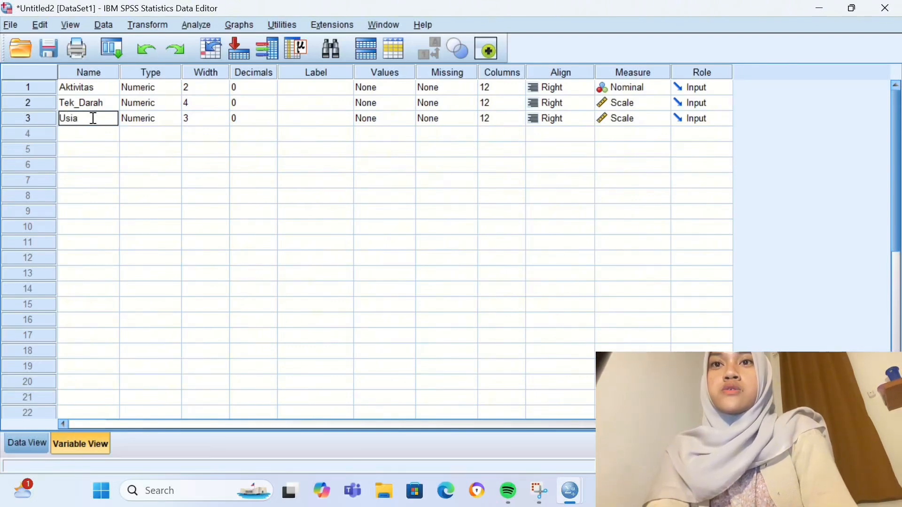
Step: Add value labels to the Aktivitas variable: 1 = Ringan and 2 = Sedang
{"action": "left_click", "coordinate": [382, 89]}
{"action": "left_click", "coordinate": [412, 93]}
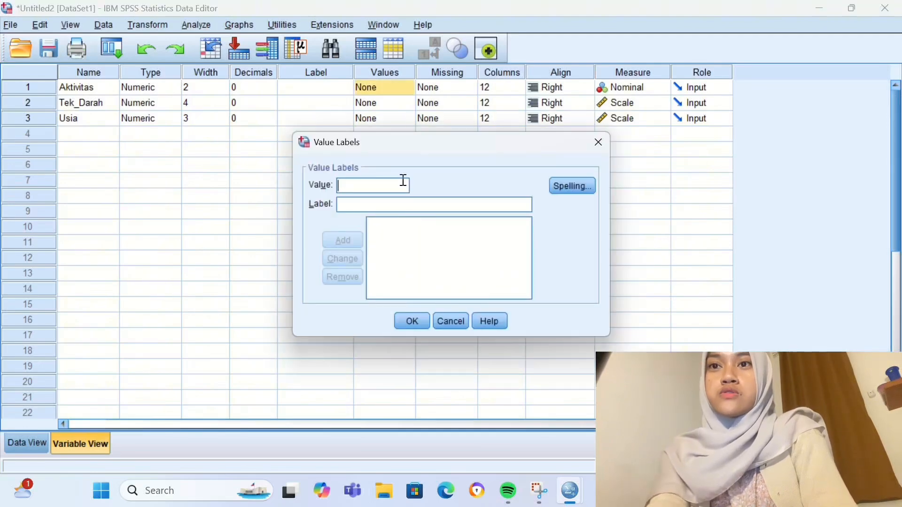
{"action": "type", "text": "1"}
{"action": "left_click", "coordinate": [394, 206]}
{"action": "type", "text": "Ringan"}
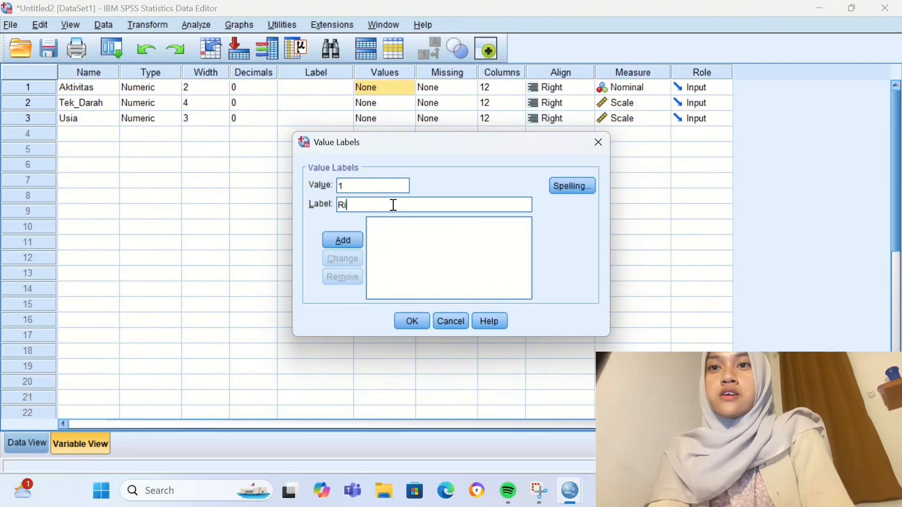
{"action": "left_click", "coordinate": [357, 241]}
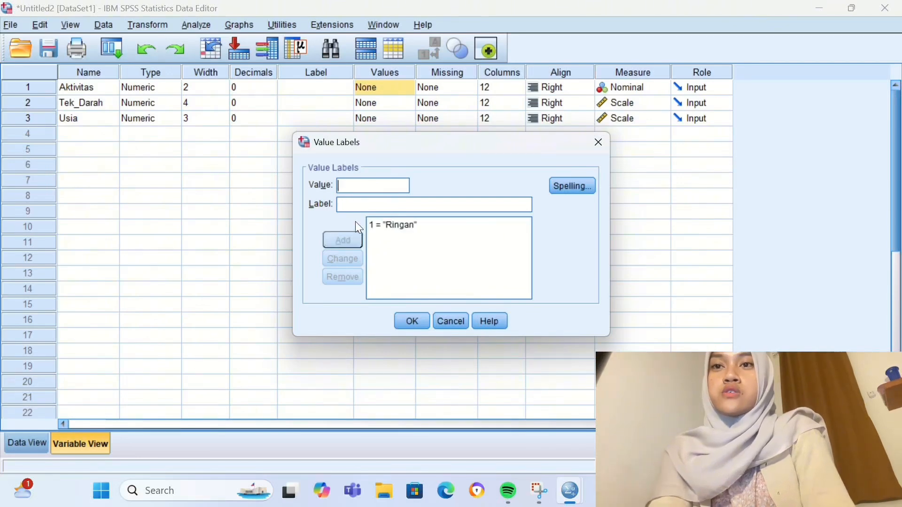
{"action": "type", "text": "2"}
{"action": "left_click", "coordinate": [359, 205]}
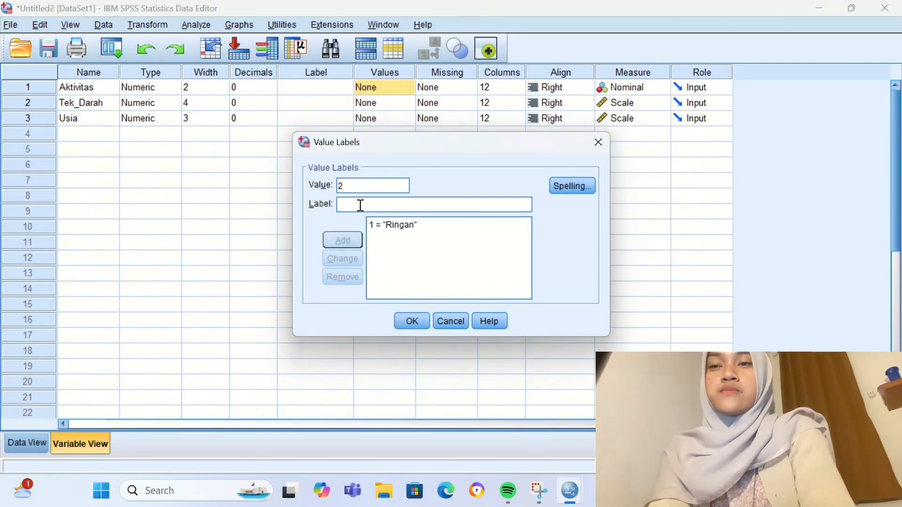
{"action": "type", "text": "Sedang"}
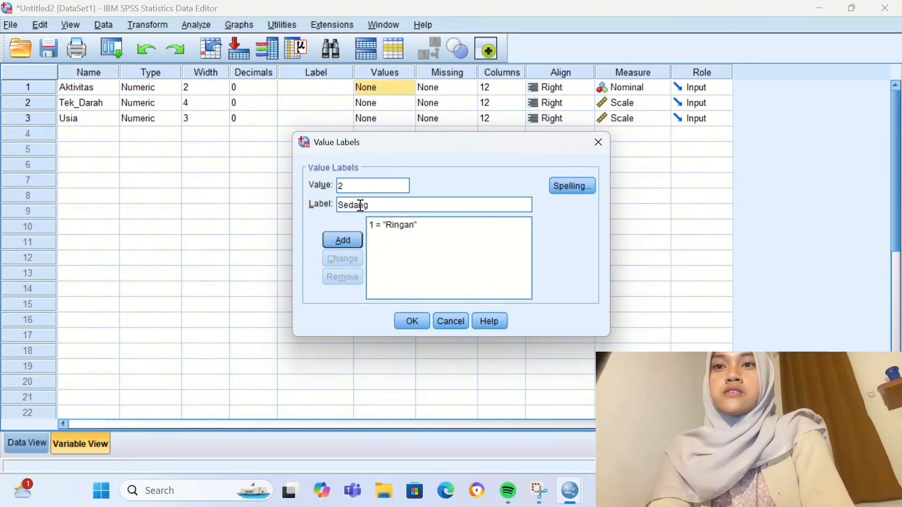
{"action": "left_click", "coordinate": [356, 238]}
Step: Add the value label 3 = Berat to Aktivitas, apply the labels and set the variable's measurement level to Ordinal
{"action": "type", "text": "3"}
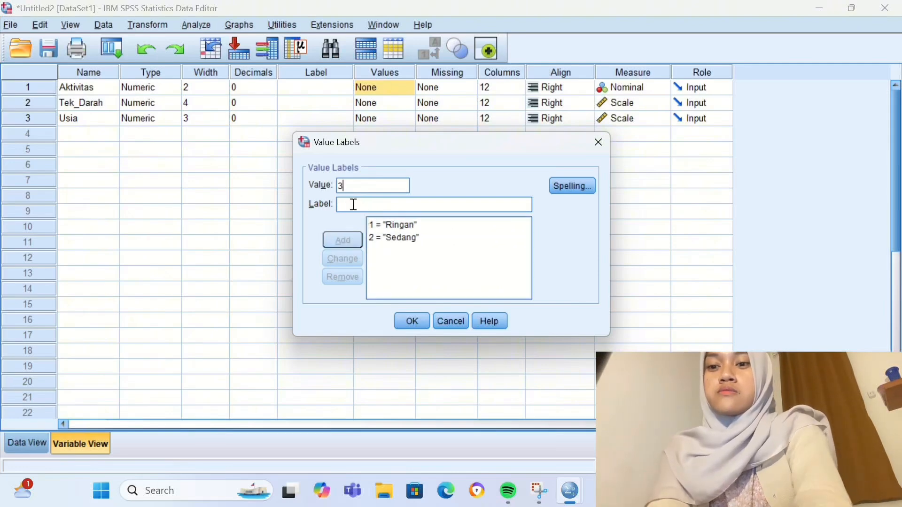
{"action": "left_click", "coordinate": [354, 204]}
{"action": "type", "text": "Berat"}
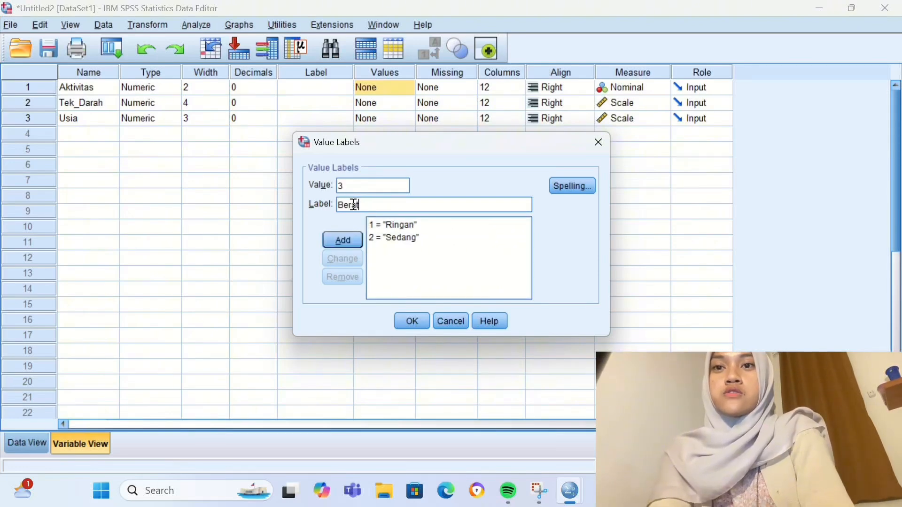
{"action": "left_click", "coordinate": [347, 246]}
{"action": "left_click", "coordinate": [416, 324]}
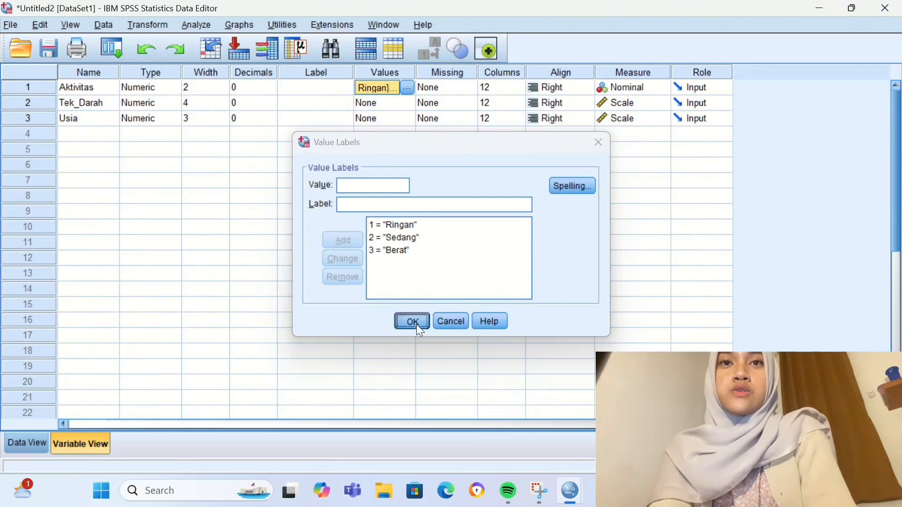
{"action": "left_click", "coordinate": [635, 88]}
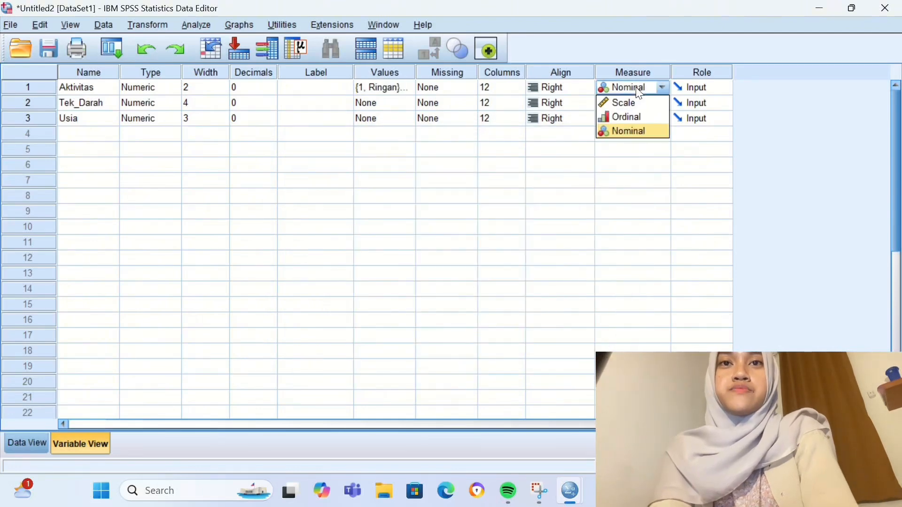
{"action": "left_click", "coordinate": [633, 116]}
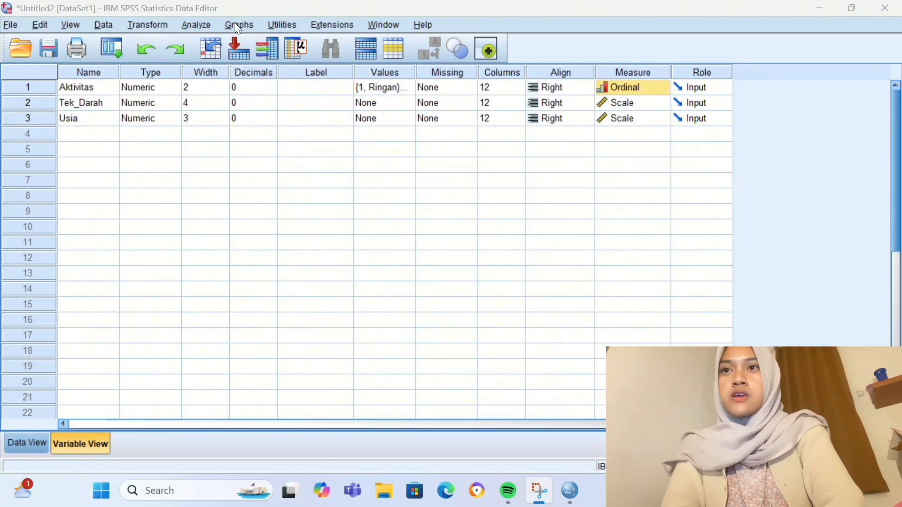
Step: Set up an Explore analysis with Tek_Darah as the dependent variable and Aktivitas as the factor
{"action": "left_click", "coordinate": [204, 27]}
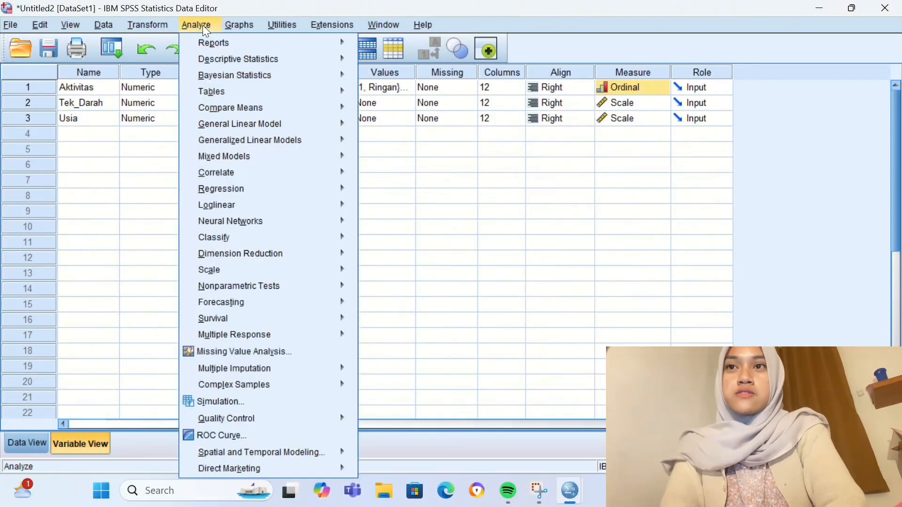
{"action": "mouse_move", "coordinate": [235, 64]}
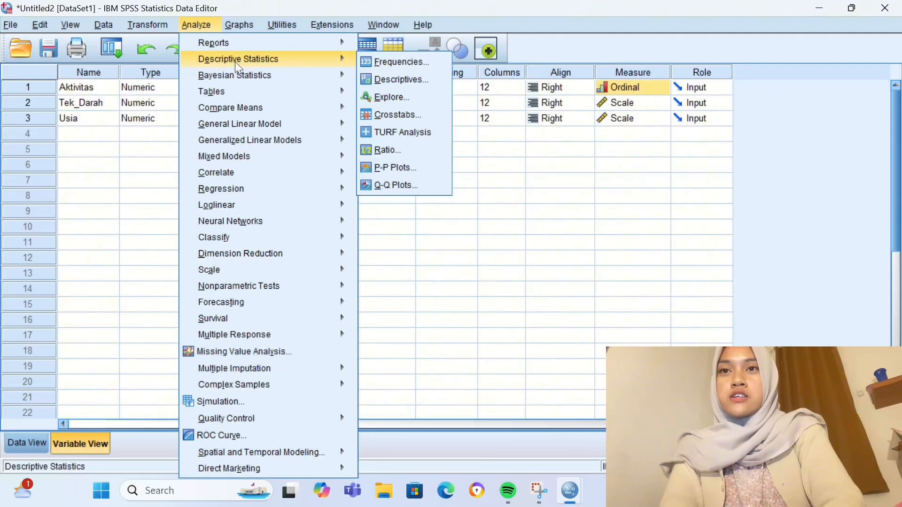
{"action": "left_click", "coordinate": [381, 97]}
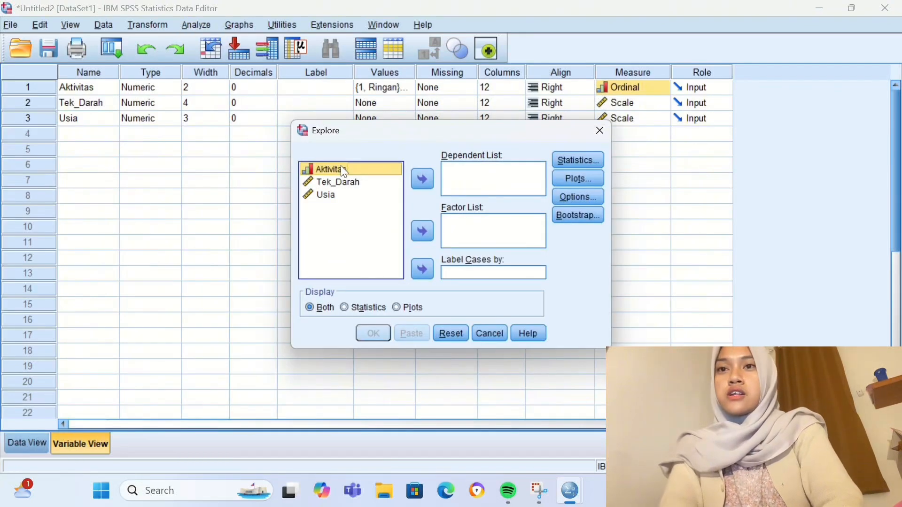
{"action": "left_click", "coordinate": [358, 185]}
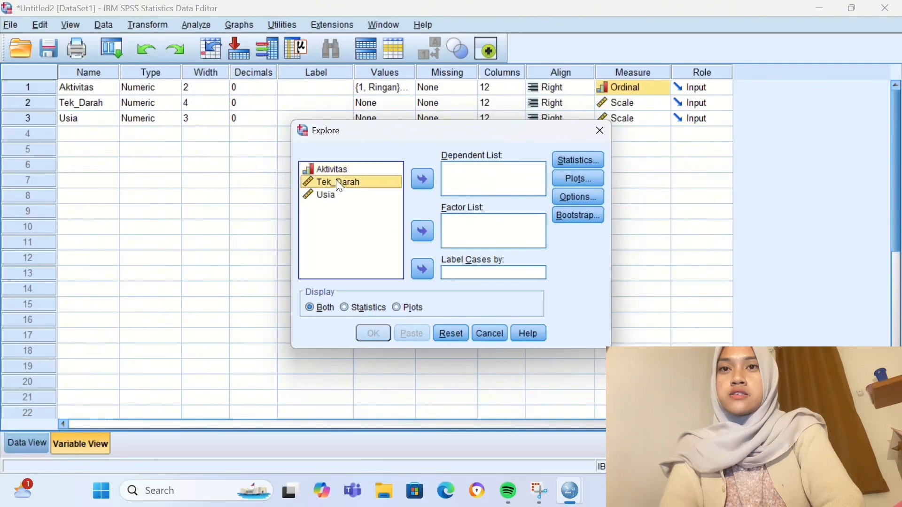
{"action": "left_click", "coordinate": [422, 179]}
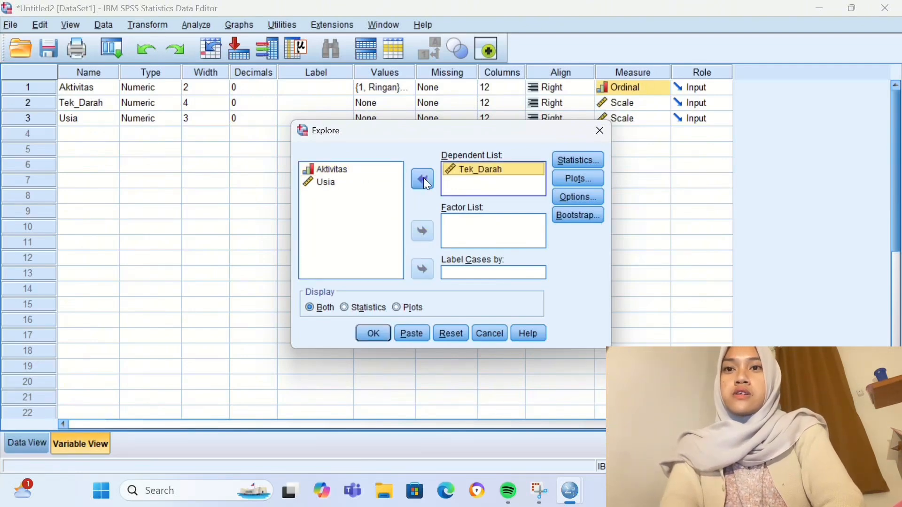
{"action": "left_click", "coordinate": [366, 170]}
{"action": "left_click", "coordinate": [423, 235]}
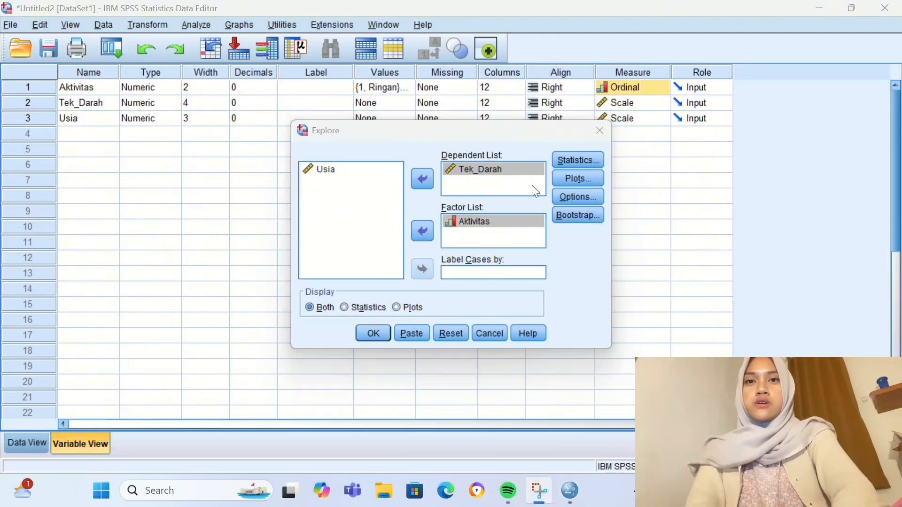
Step: Run the Explore analysis with normality plots with tests and histograms added, and examine the Tests of Normality table
{"action": "left_click", "coordinate": [574, 177]}
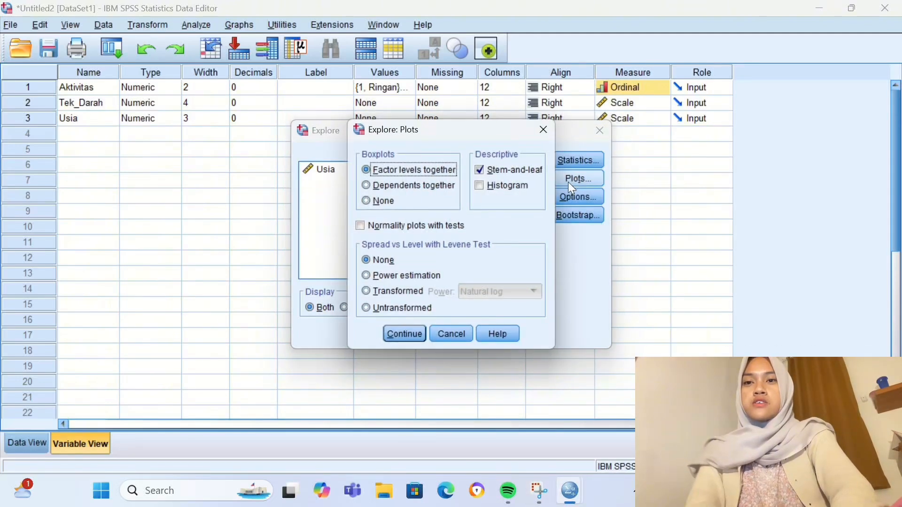
{"action": "left_click", "coordinate": [360, 225]}
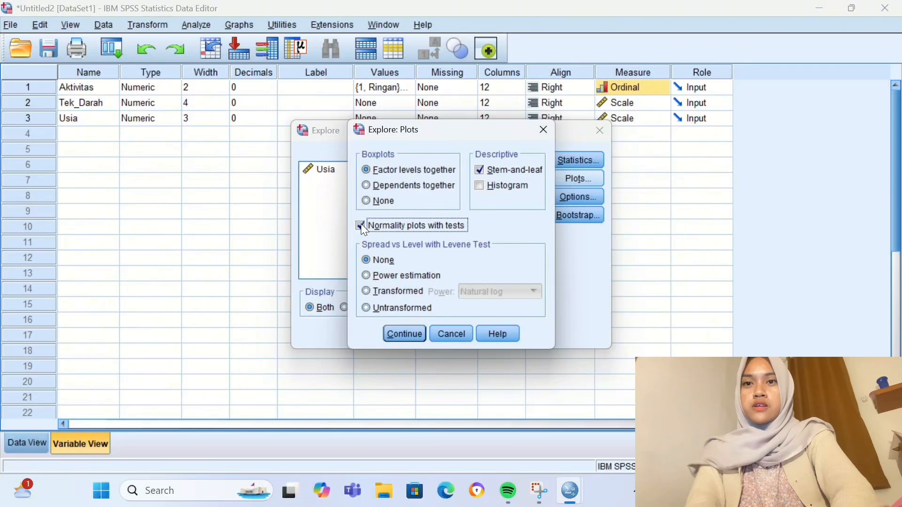
{"action": "left_click", "coordinate": [479, 186]}
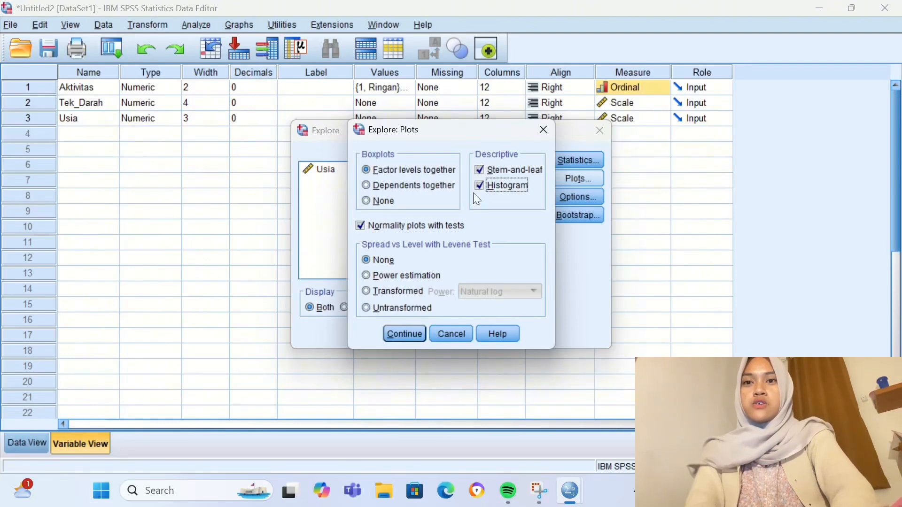
{"action": "left_click", "coordinate": [406, 336]}
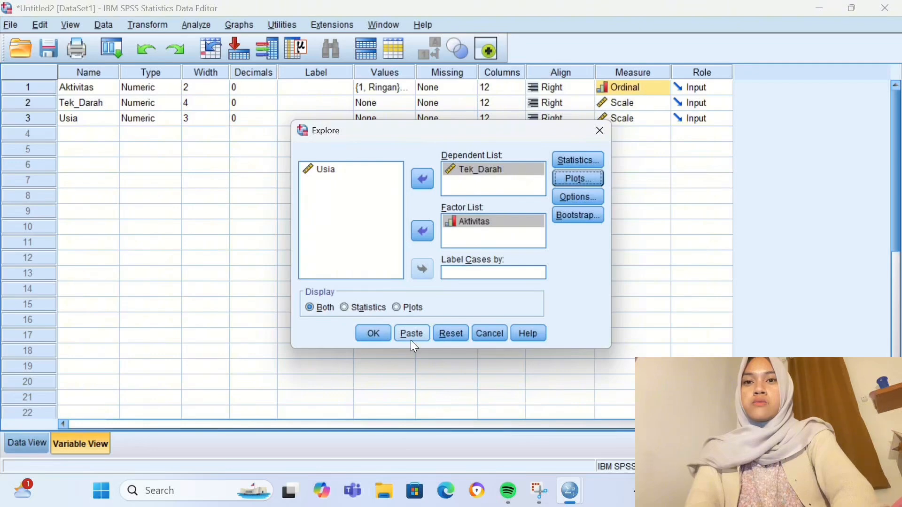
{"action": "left_click", "coordinate": [379, 334]}
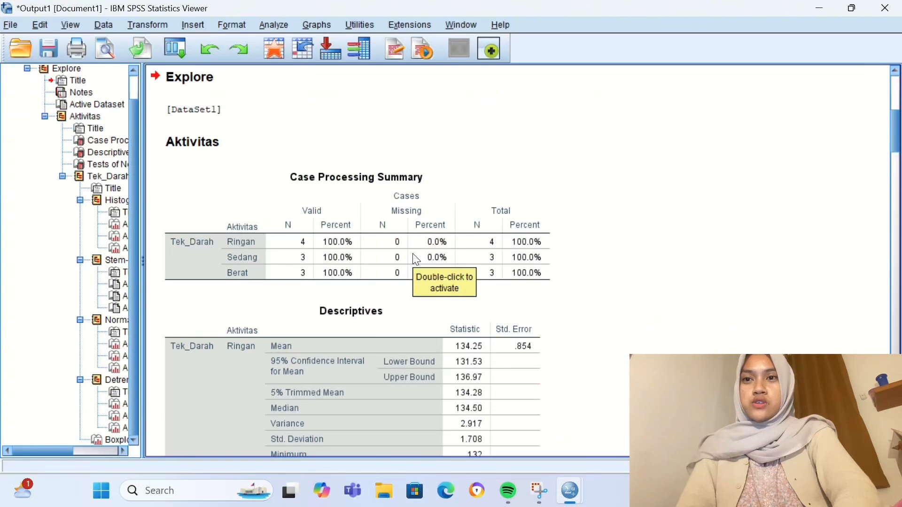
{"action": "scroll", "coordinate": [416, 259], "scroll_direction": "down", "scroll_amount": 3}
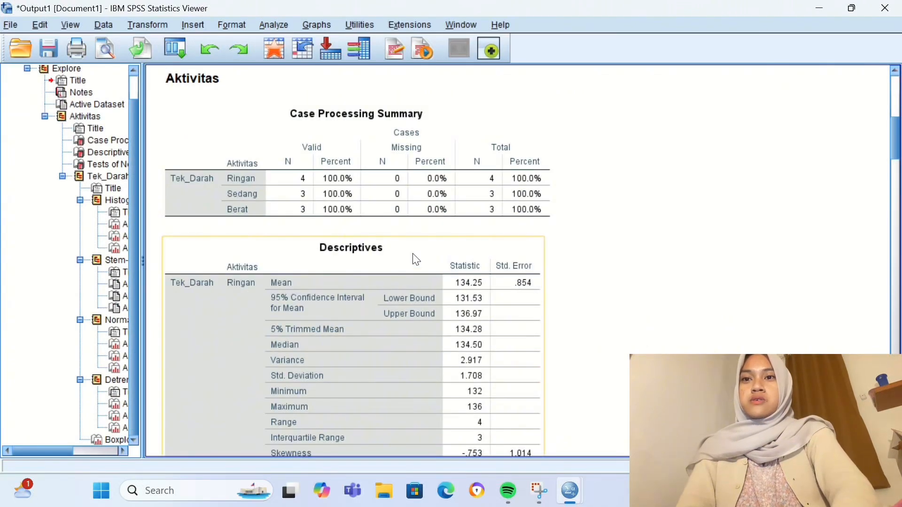
{"action": "scroll", "coordinate": [333, 134], "scroll_direction": "down", "scroll_amount": 20}
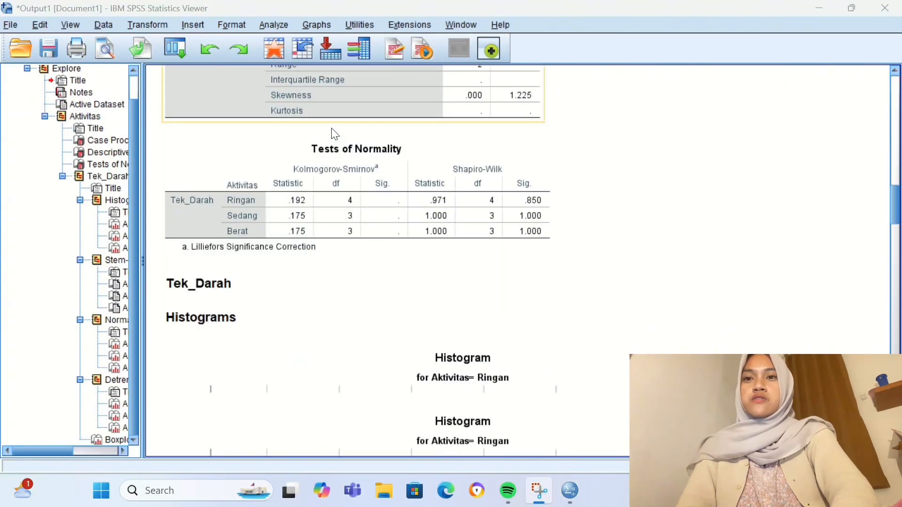
{"action": "scroll", "coordinate": [332, 129], "scroll_direction": "down", "scroll_amount": 3}
{"action": "scroll", "coordinate": [452, 217], "scroll_direction": "up", "scroll_amount": 5}
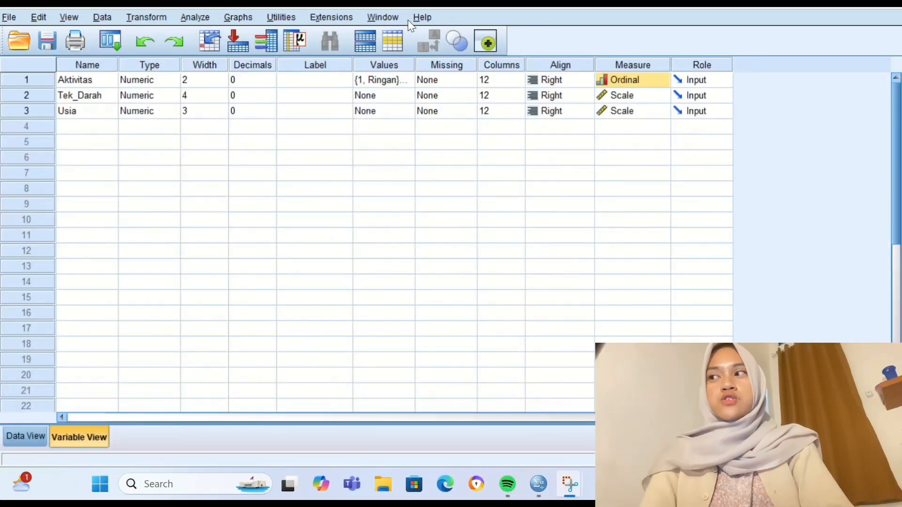
Step: Set up a One-Way ANOVA with Tek_Darah as the dependent variable and Aktivitas as the factor
{"action": "left_click", "coordinate": [201, 17]}
{"action": "mouse_move", "coordinate": [310, 102]}
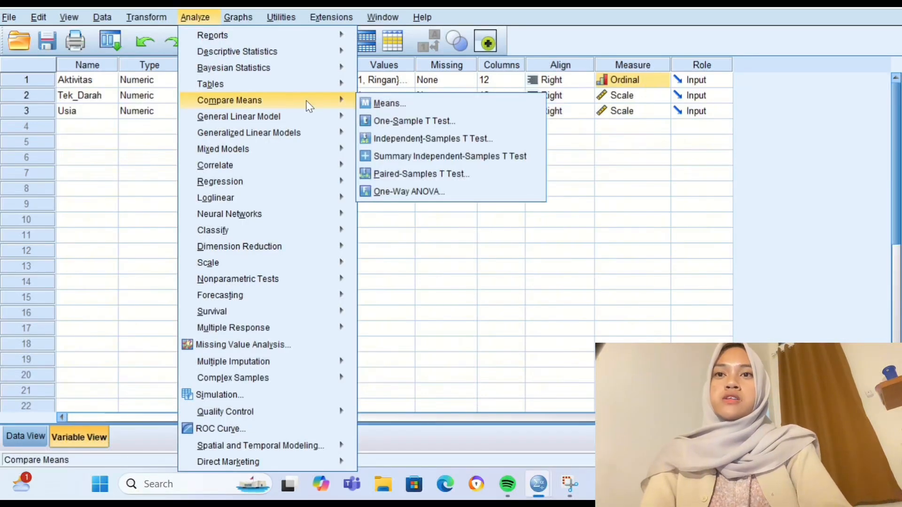
{"action": "left_click", "coordinate": [400, 193]}
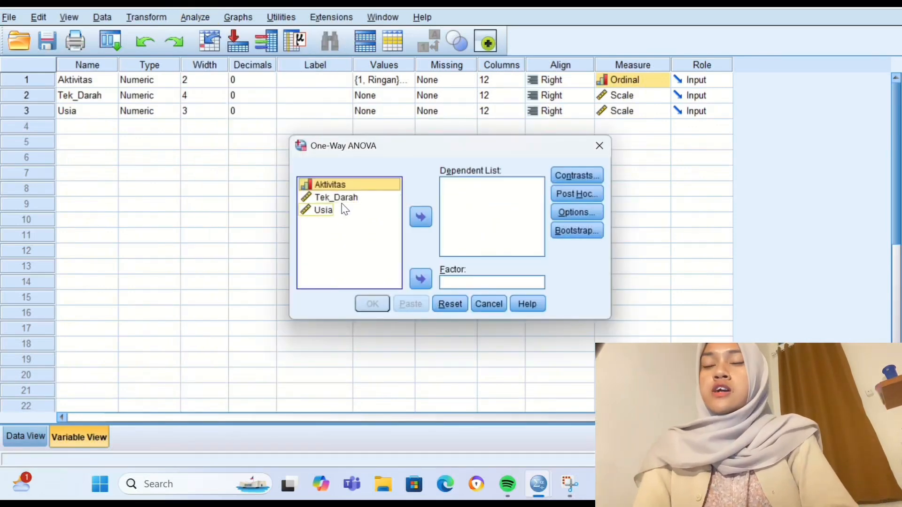
{"action": "left_click", "coordinate": [359, 199]}
{"action": "left_click", "coordinate": [420, 216]}
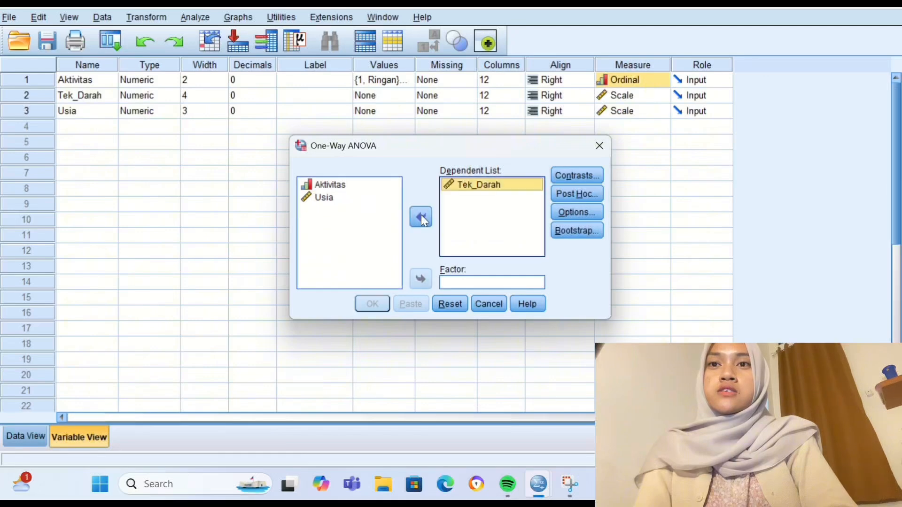
{"action": "left_click", "coordinate": [370, 183]}
{"action": "left_click", "coordinate": [421, 279]}
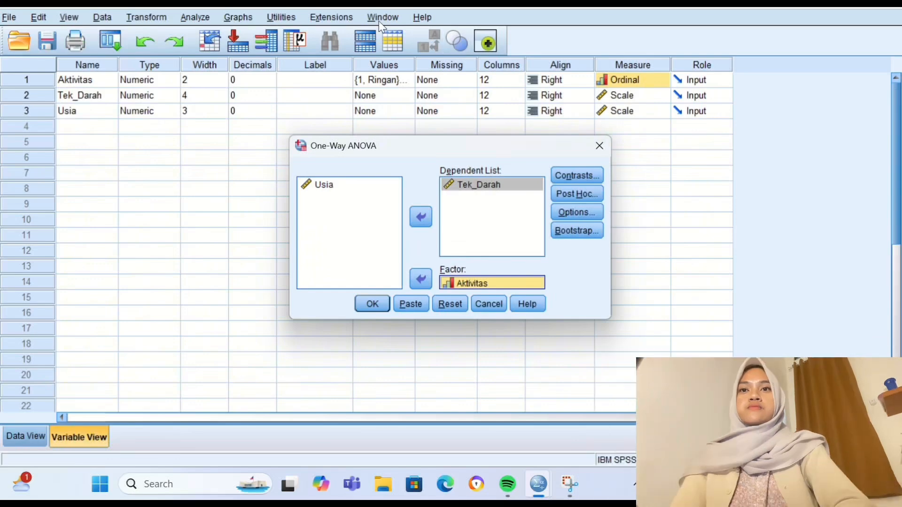
{"action": "left_click", "coordinate": [395, 52]}
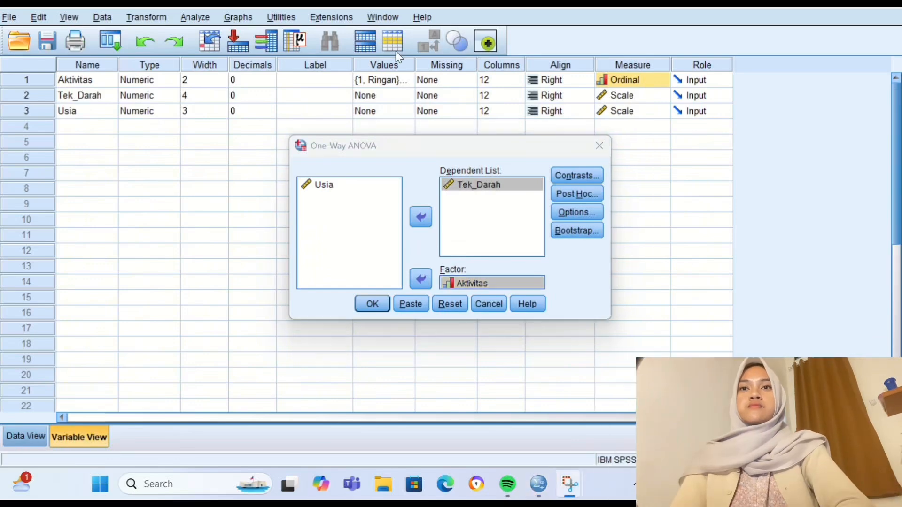
Step: Include descriptive statistics and the homogeneity of variance test in the ANOVA options
{"action": "left_click", "coordinate": [589, 212]}
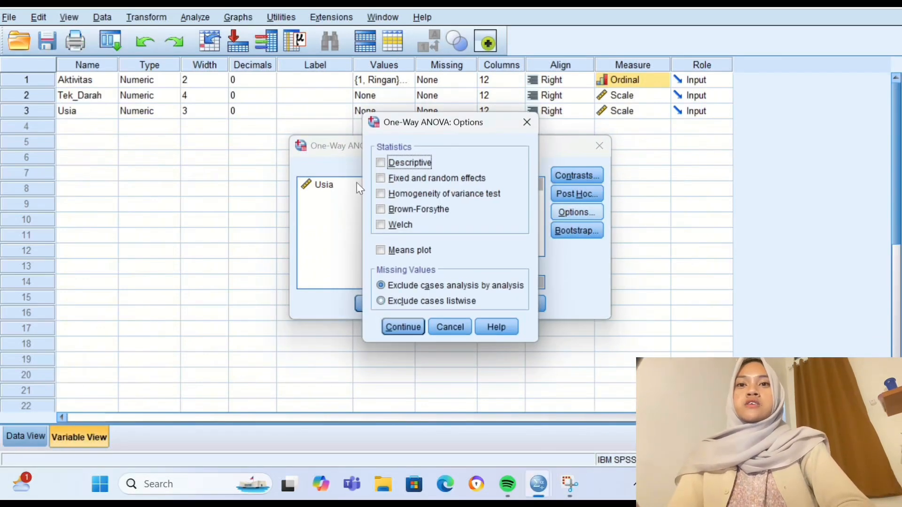
{"action": "left_click", "coordinate": [382, 193]}
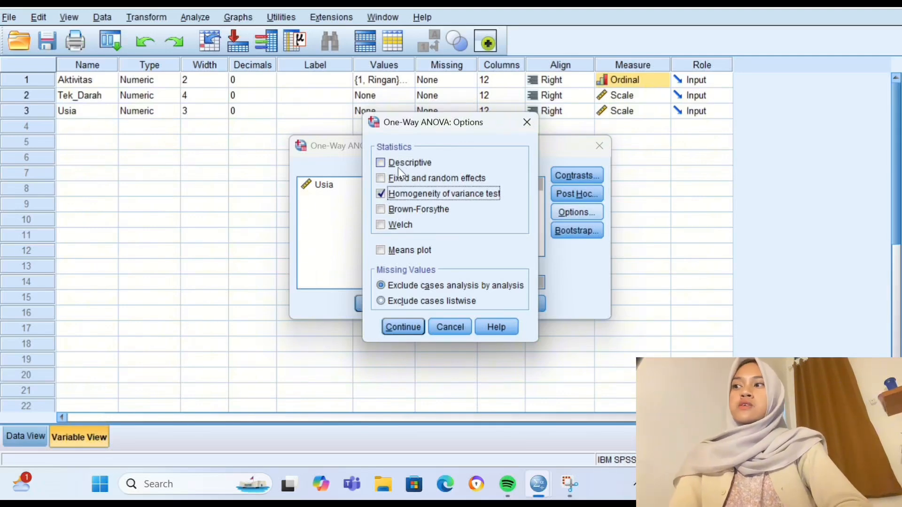
{"action": "left_click", "coordinate": [381, 163]}
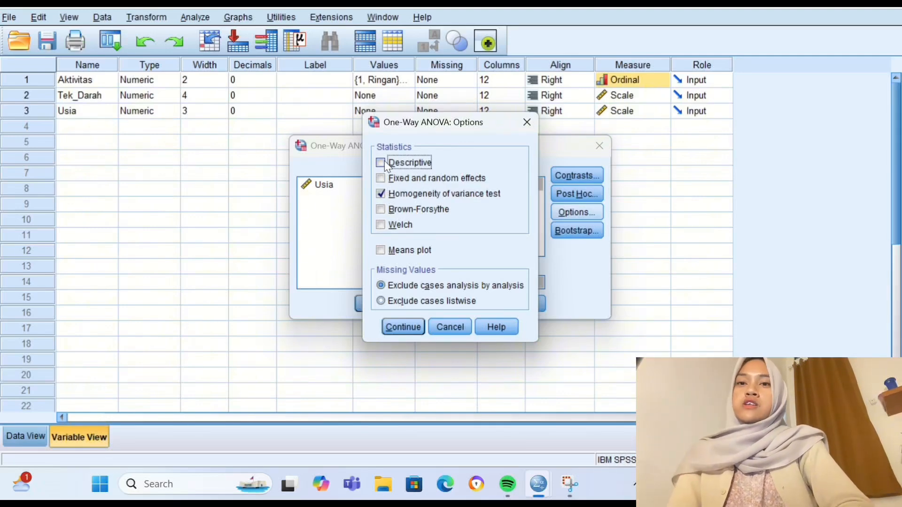
{"action": "left_click", "coordinate": [413, 325]}
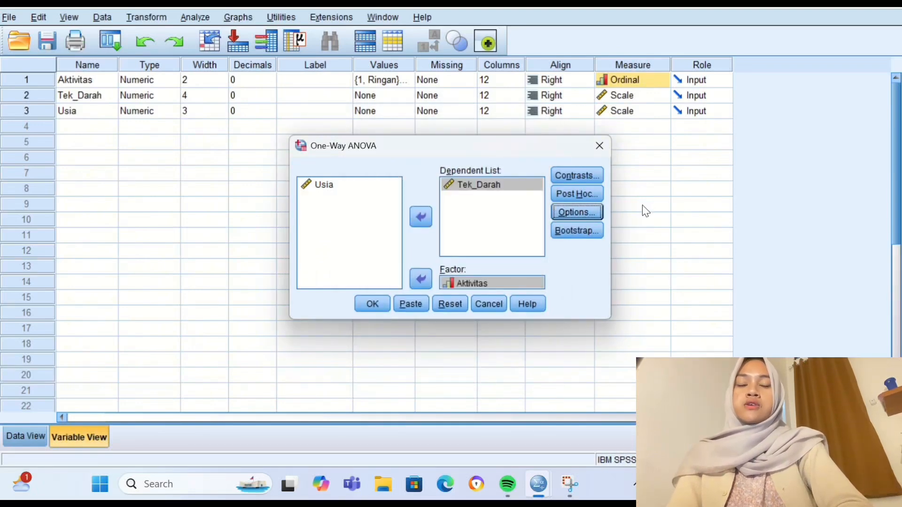
Step: Run the ANOVA with the Tukey post hoc test and examine the output down to the Homogeneous Subsets table
{"action": "left_click", "coordinate": [574, 194]}
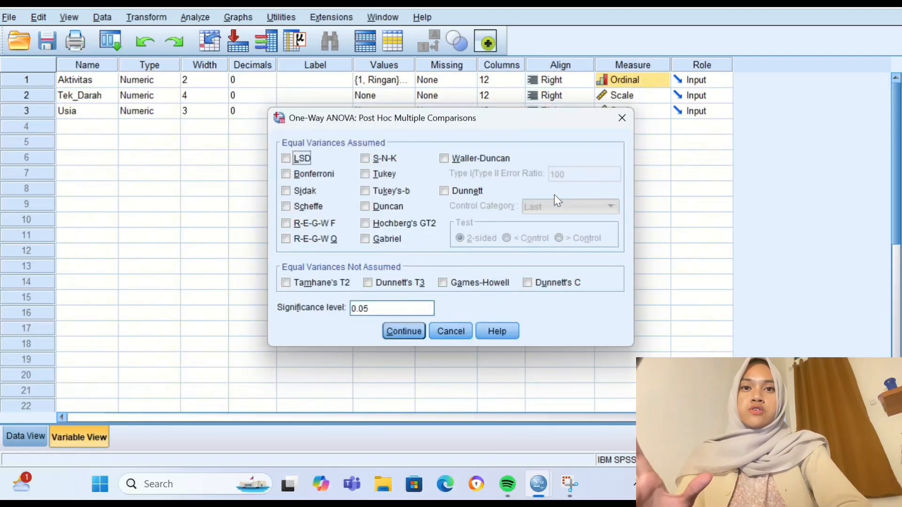
{"action": "left_click", "coordinate": [366, 175]}
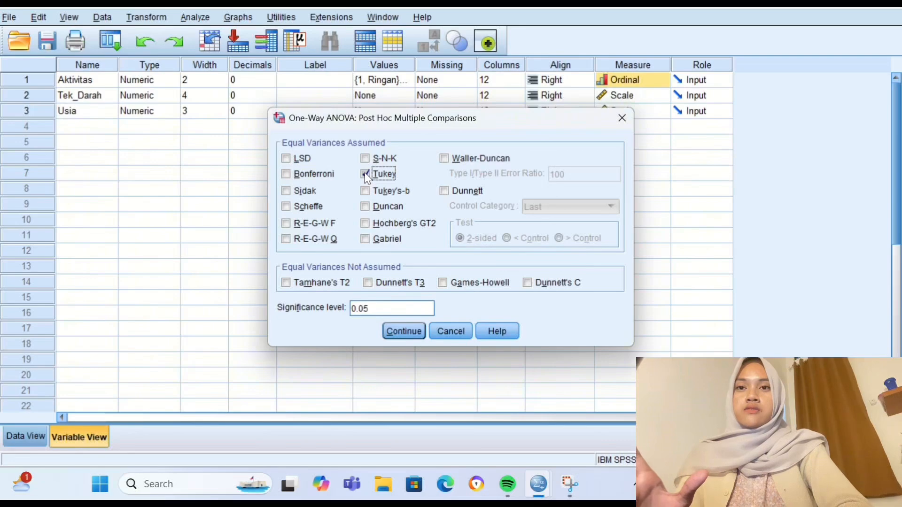
{"action": "left_click", "coordinate": [408, 334]}
{"action": "left_click", "coordinate": [377, 305]}
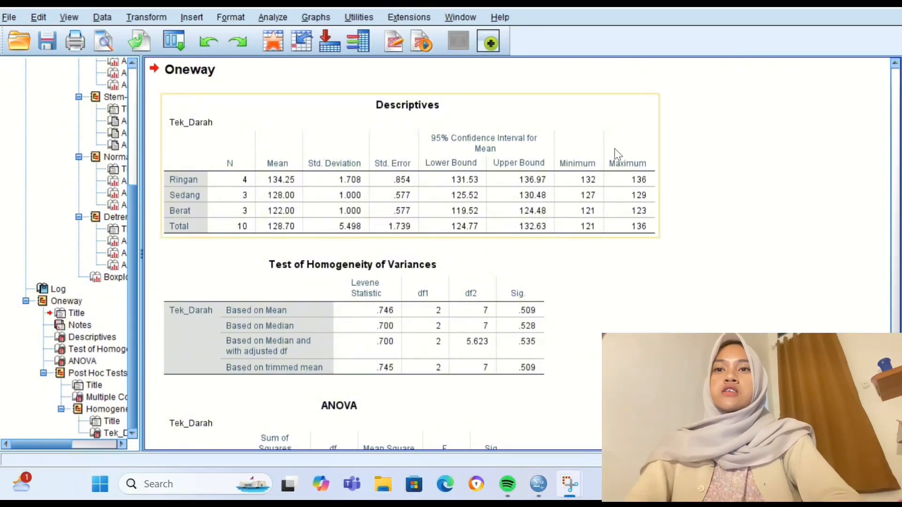
{"action": "scroll", "coordinate": [615, 192], "scroll_direction": "down", "scroll_amount": 3}
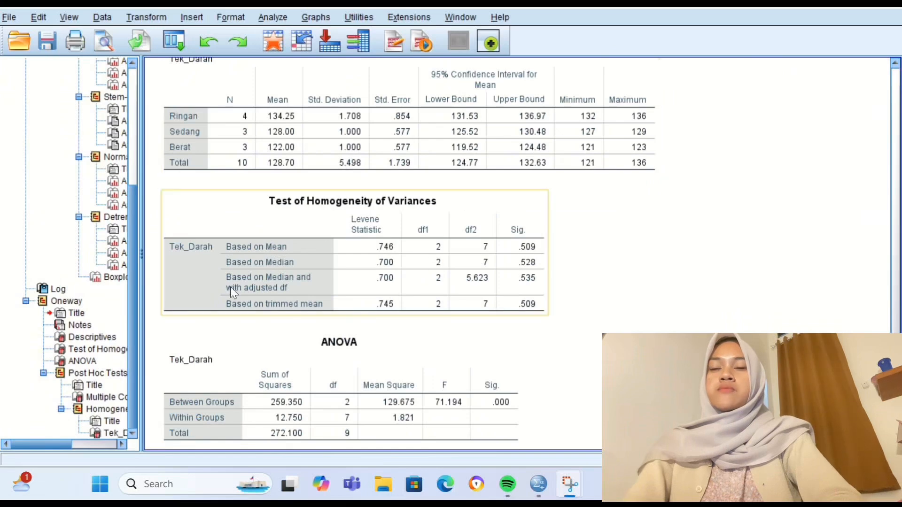
{"action": "scroll", "coordinate": [534, 265], "scroll_direction": "down", "scroll_amount": 9}
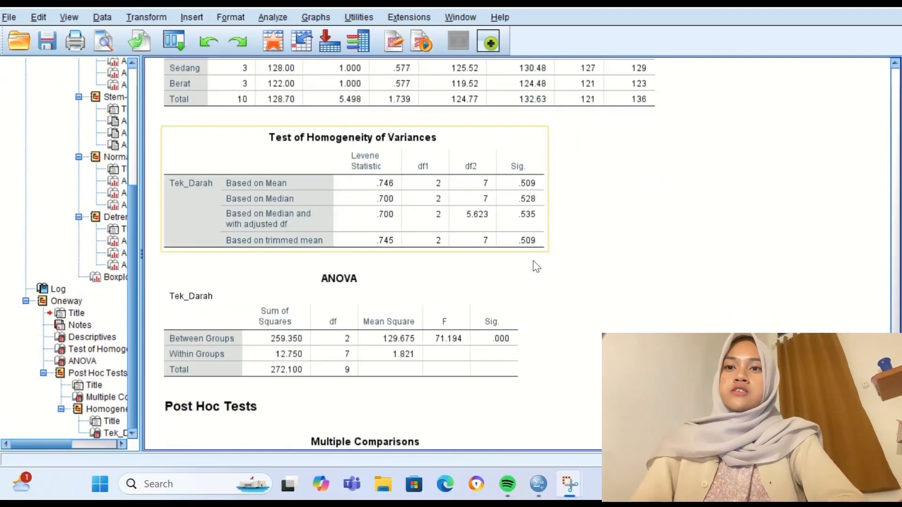
{"action": "scroll", "coordinate": [537, 265], "scroll_direction": "down", "scroll_amount": 9}
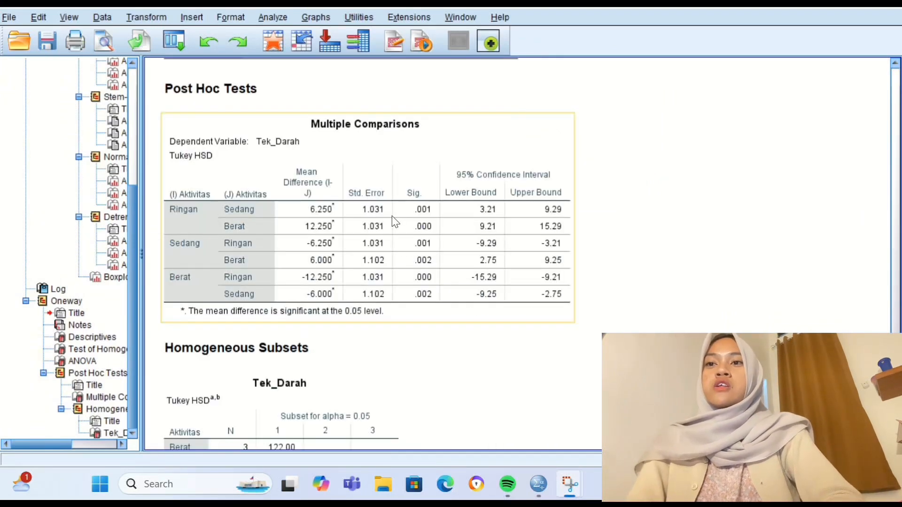
{"action": "scroll", "coordinate": [378, 162], "scroll_direction": "down", "scroll_amount": 7}
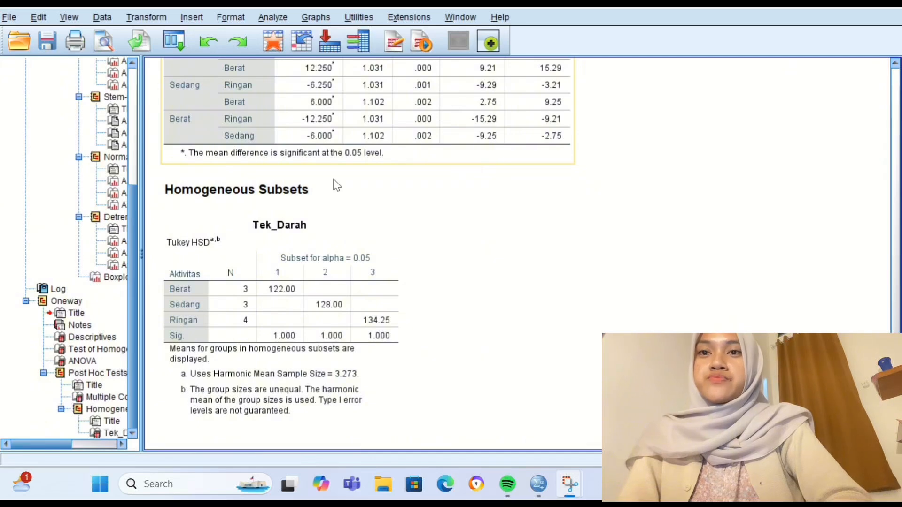